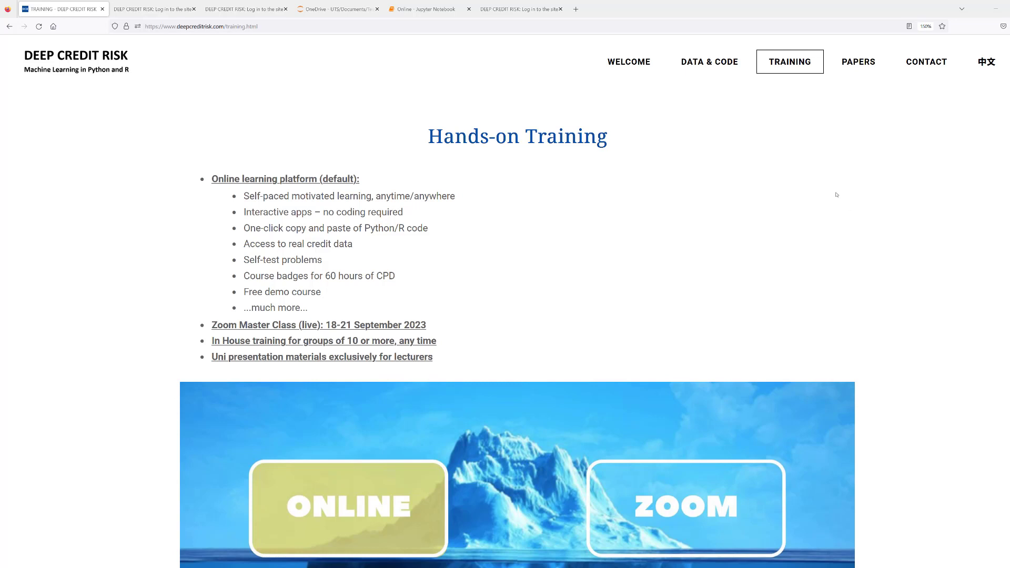
Open the ONLINE training portal from the TRAINING menu and log in as admin
mouse_move(790, 63)
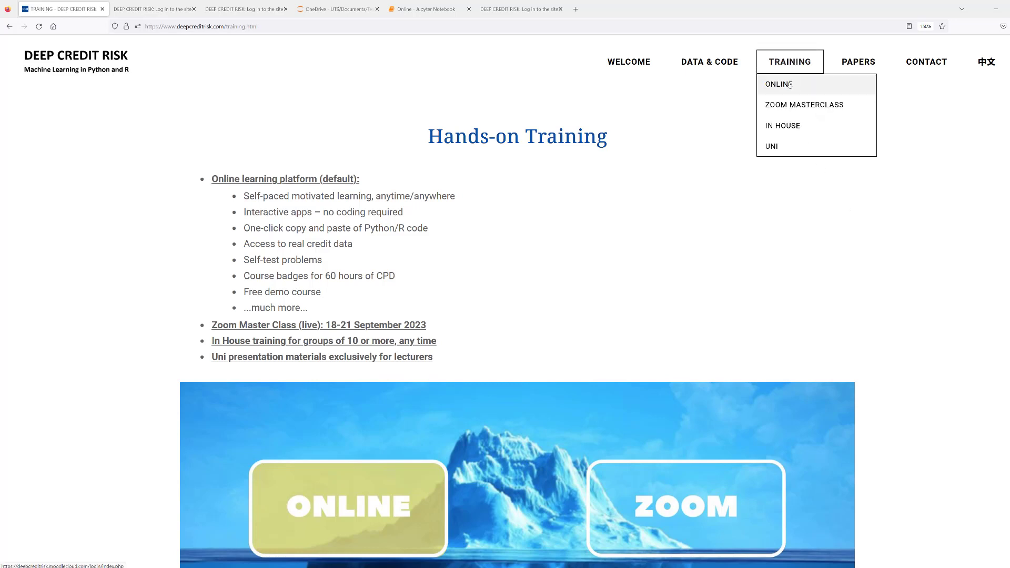
left_click(789, 86)
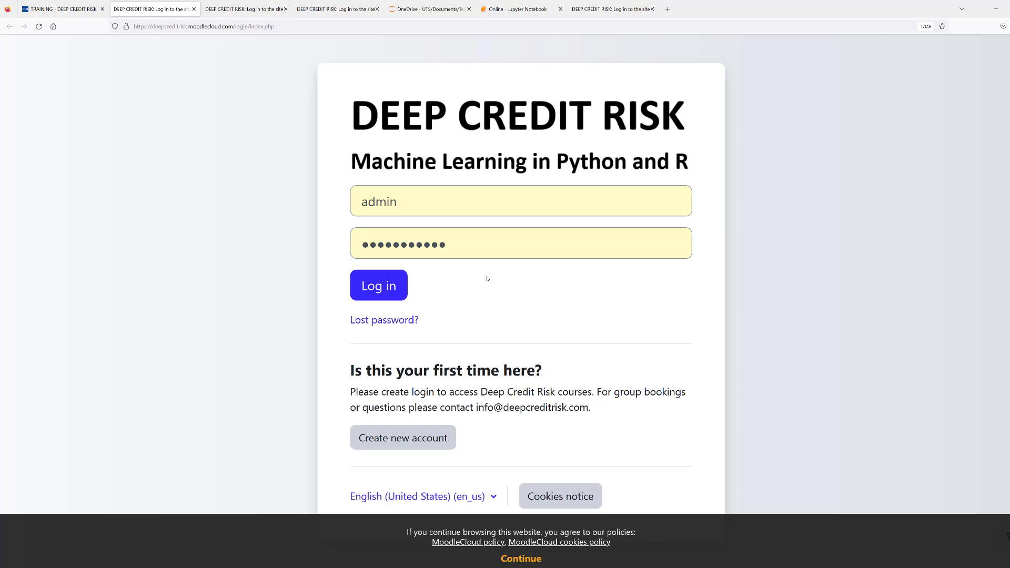
left_click(375, 291)
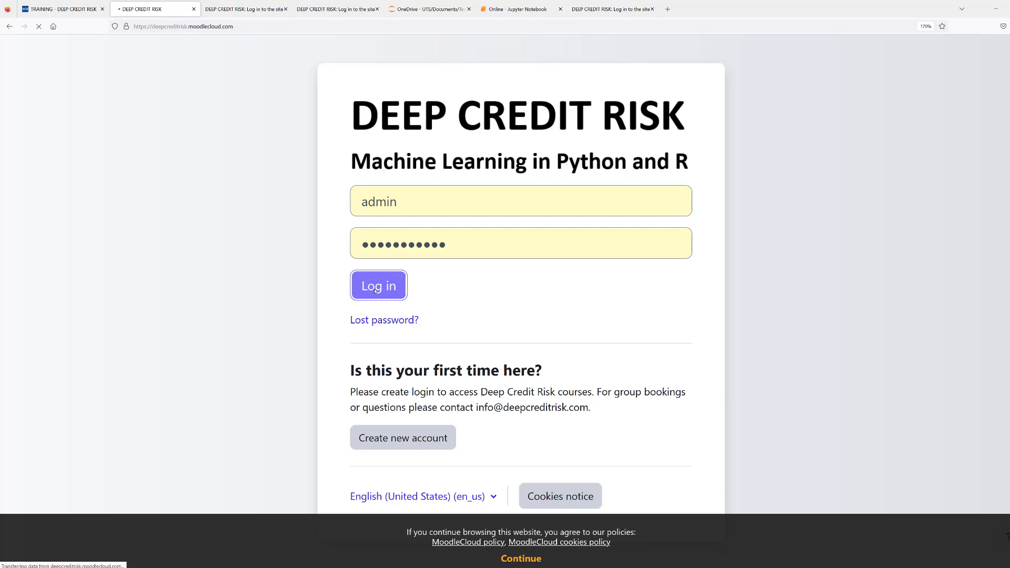
scroll(613, 330, "down", 3)
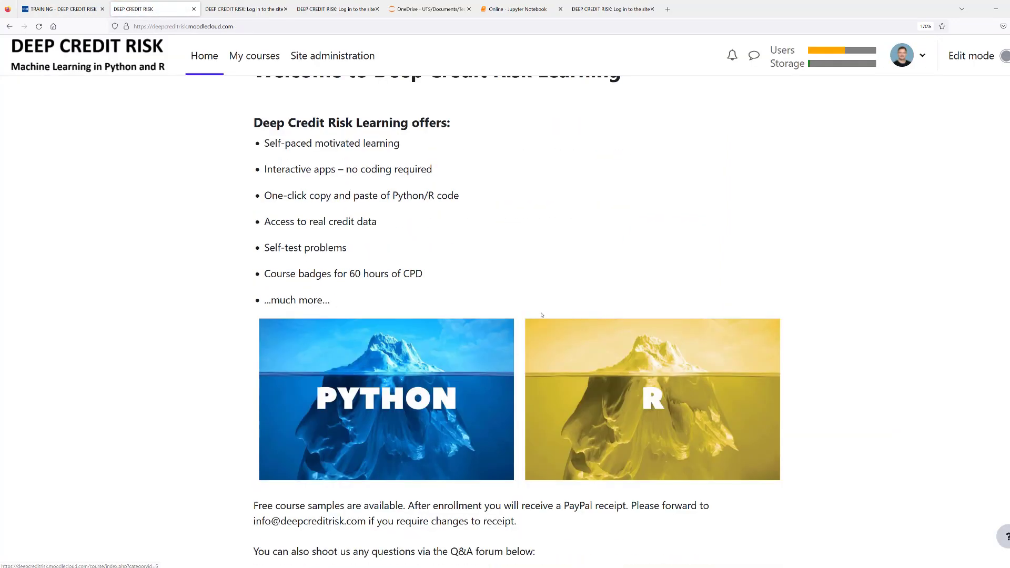
Go through the Python course category to the P1: Principles of Data Learning in Credit Risk Analytics course
left_click(425, 367)
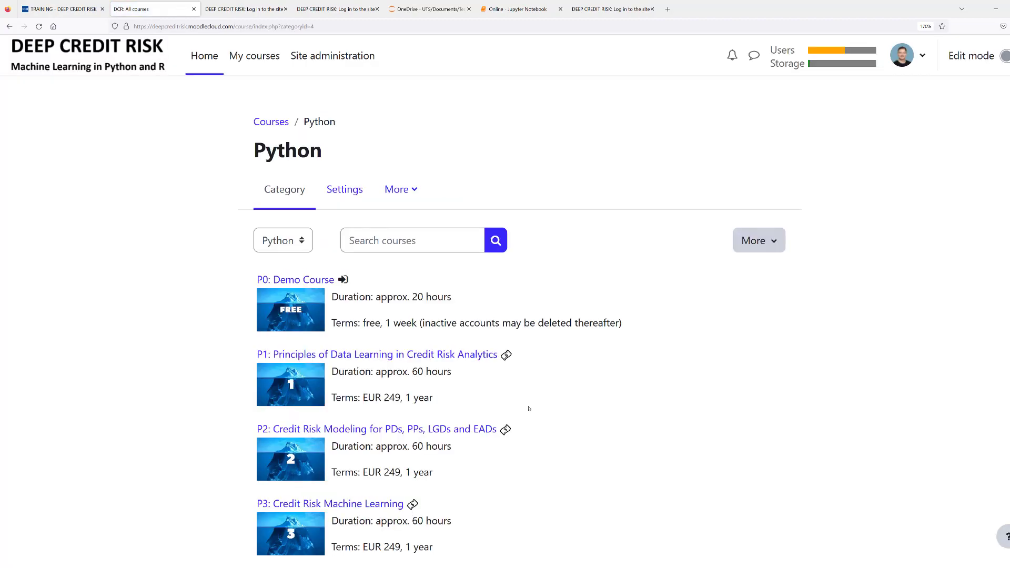
scroll(516, 408, "down", 2)
left_click(442, 275)
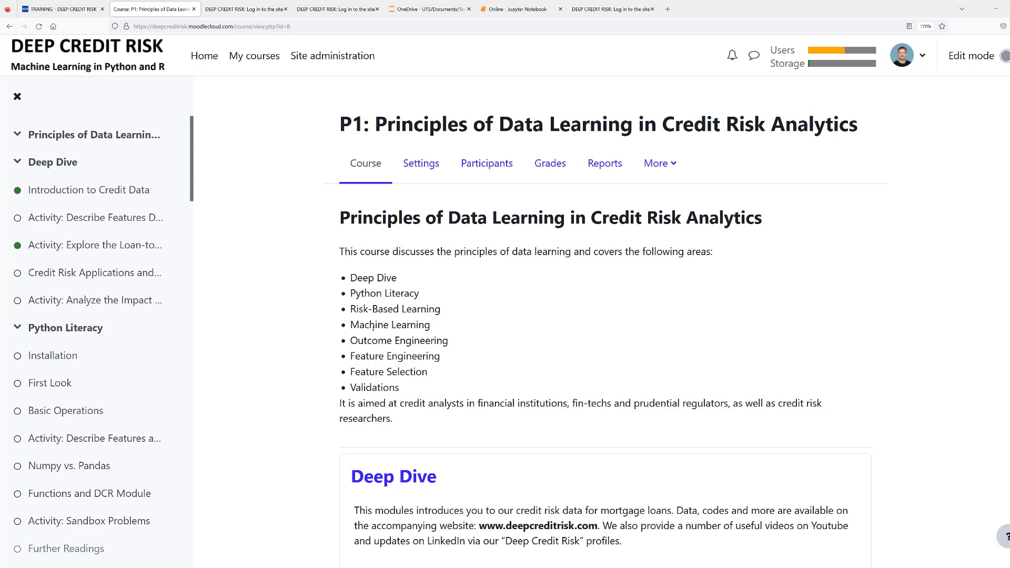
Open the First Look lesson and copy its warnings/dcr import code block
left_click(62, 384)
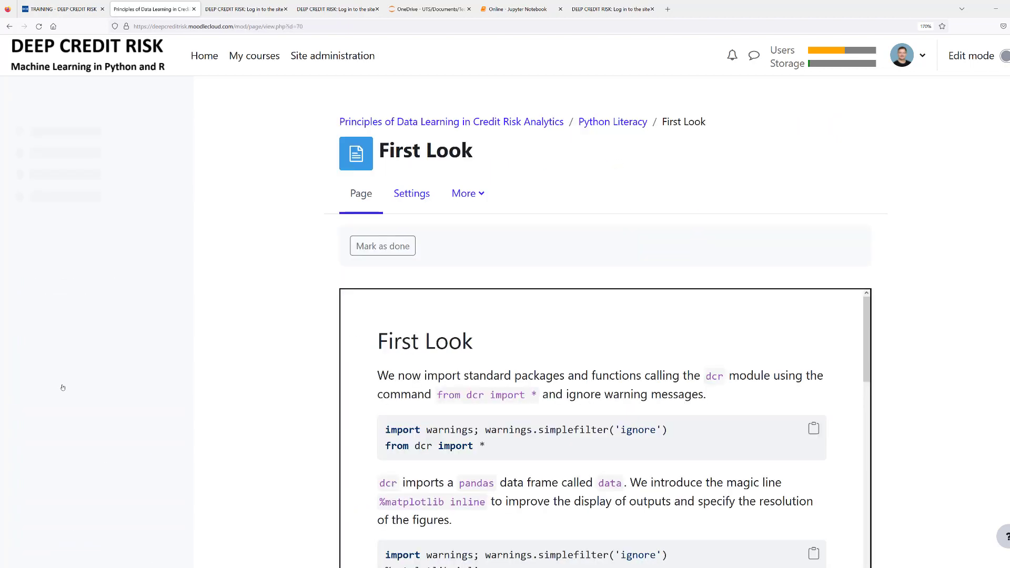
scroll(240, 368, "down", 3)
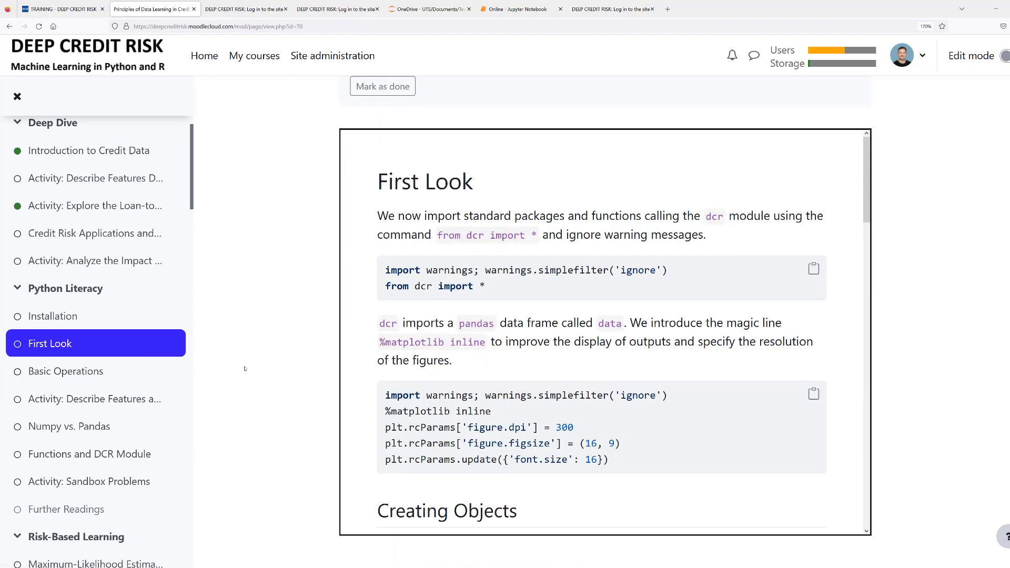
left_click(815, 270)
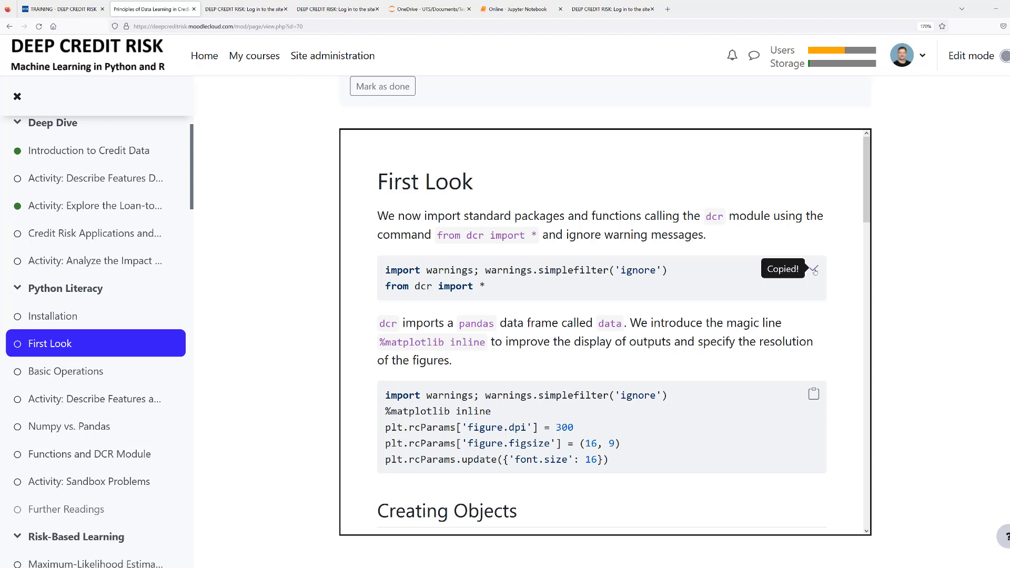
Paste the warnings/dcr import code into the Online notebook's empty cell, run it, and return to Moodle
left_click(521, 9)
left_click(429, 136)
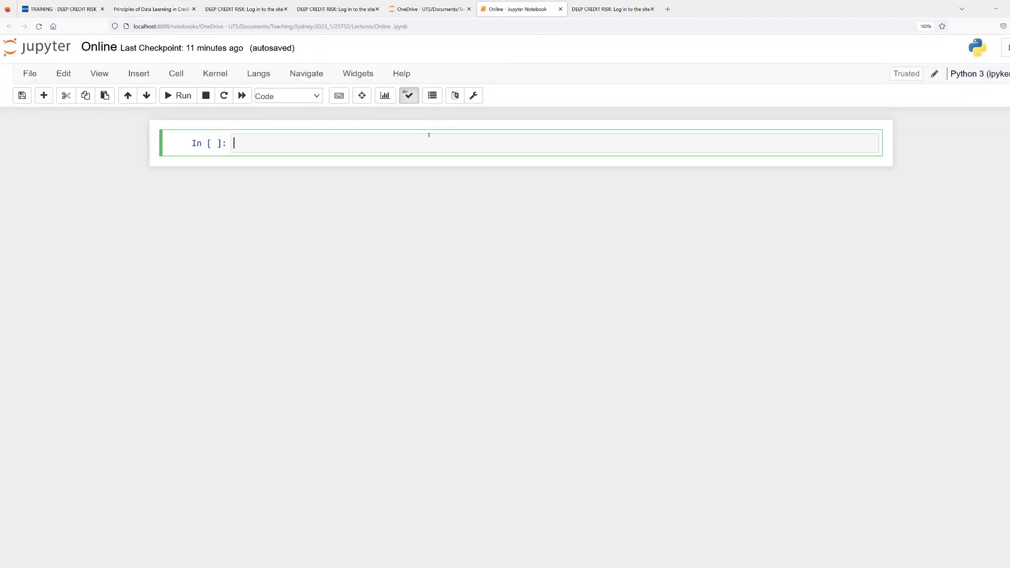
key("ctrl+v")
key("shift+Return")
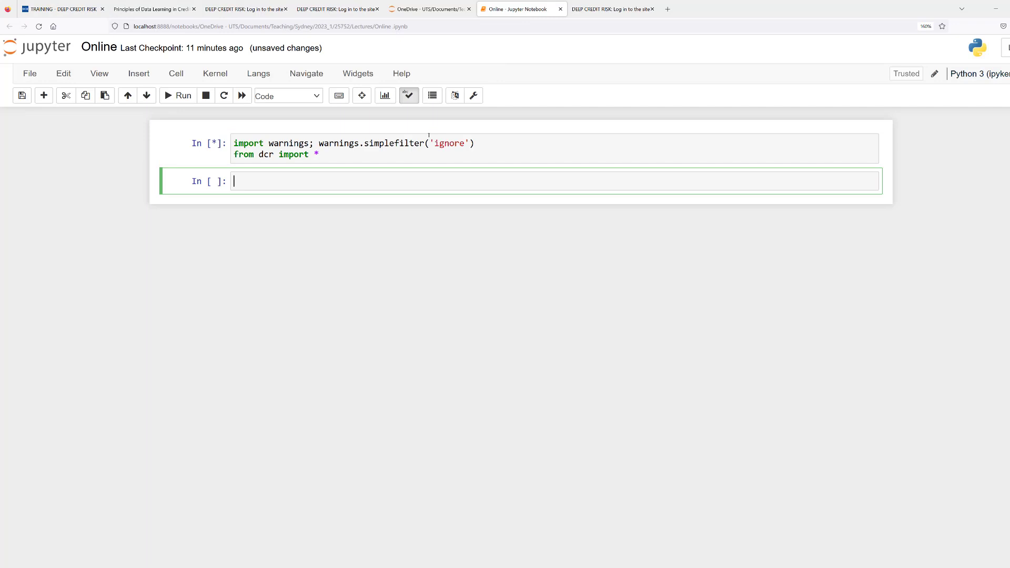
key("ctrl+Tab")
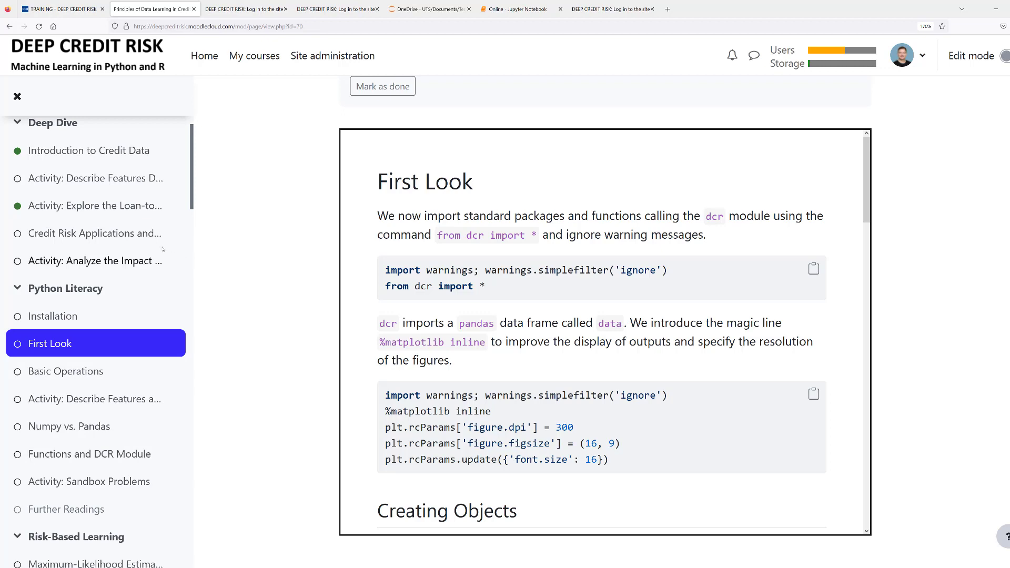
In Activity: Describe Features, plot the LTV_orig_time distribution in the Data Distribution app
left_click(102, 180)
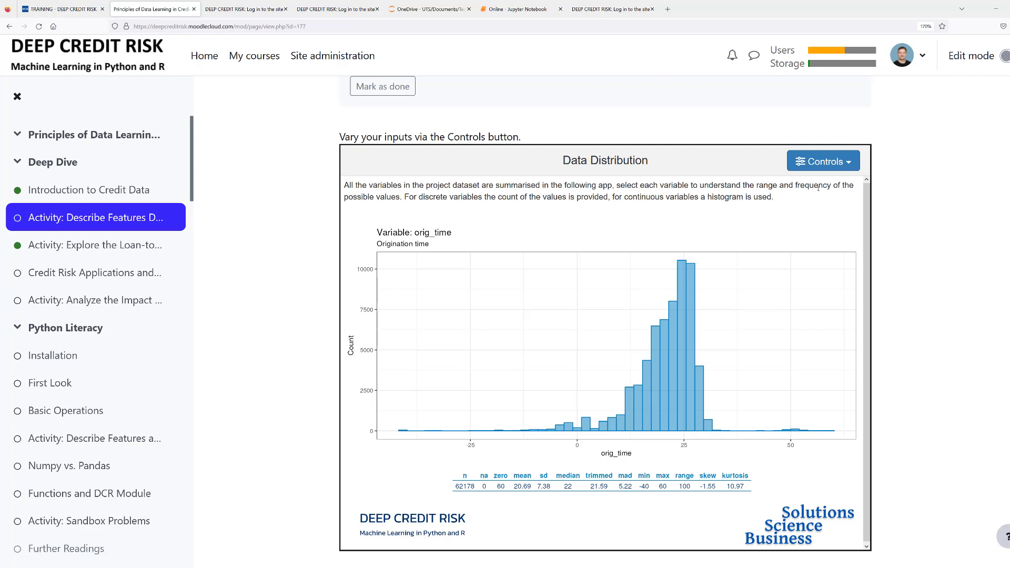
left_click(821, 164)
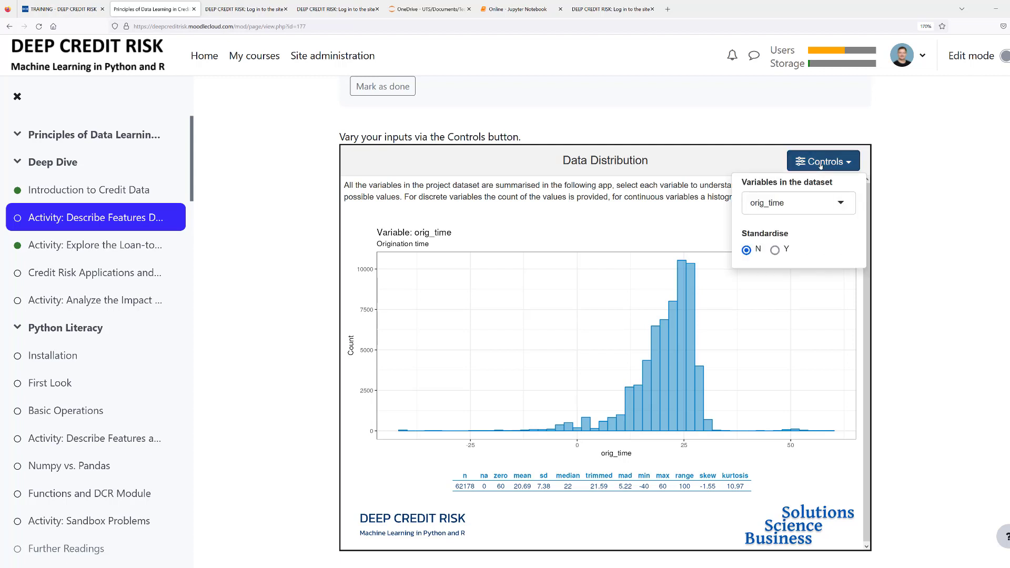
left_click(803, 206)
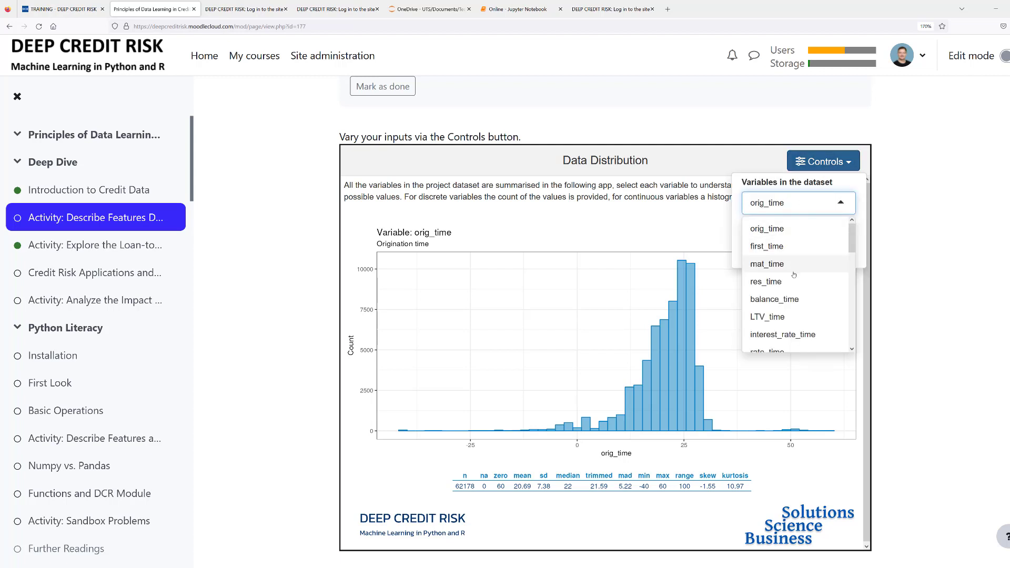
scroll(794, 289, "down", 3)
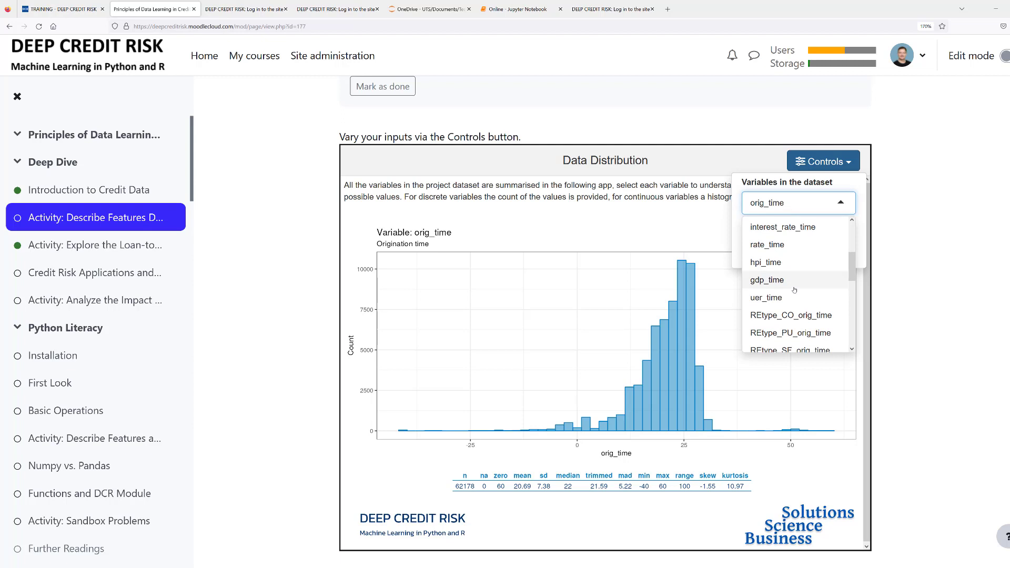
scroll(795, 290, "down", 3)
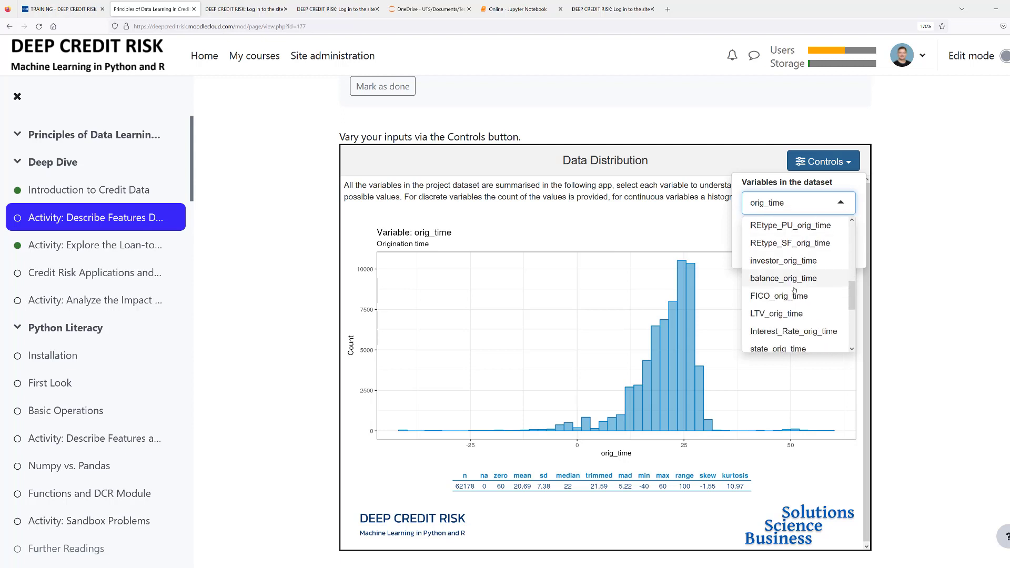
left_click(781, 318)
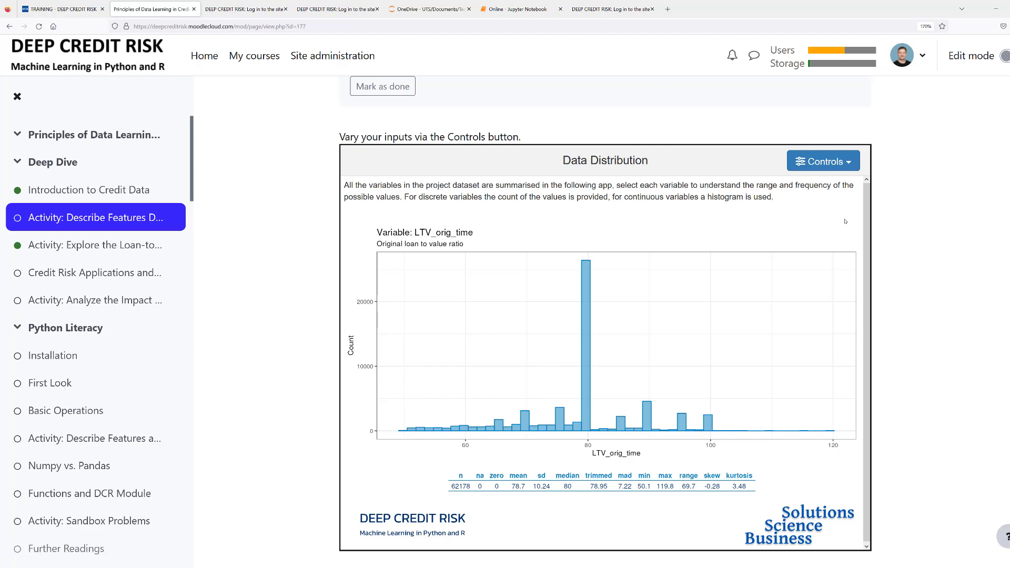
Open the Explore the Loan-to-Value Ratio activity and set its interest rate slider to 0% per annum
left_click(169, 246)
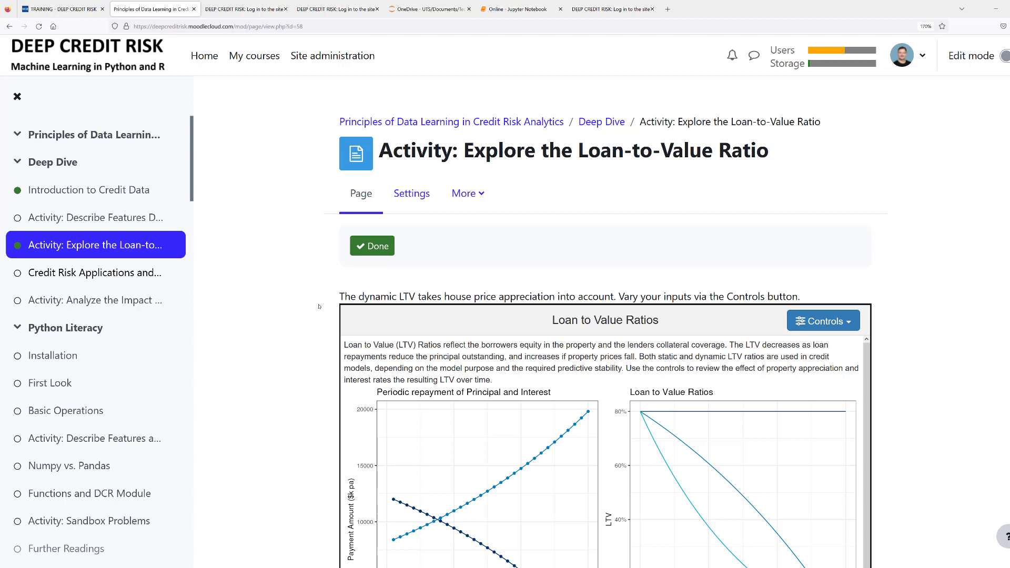
scroll(512, 331, "down", 3)
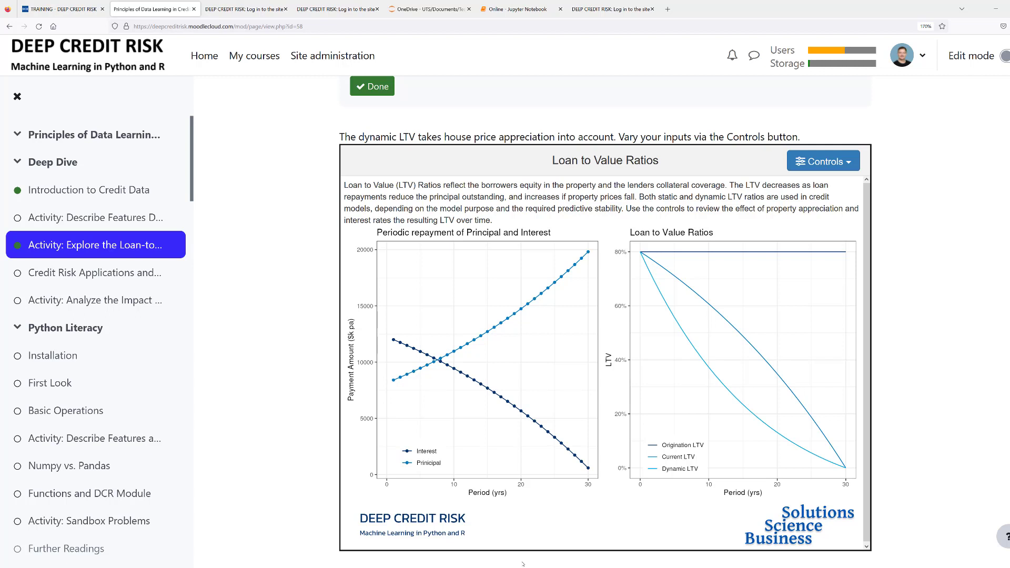
left_click(824, 167)
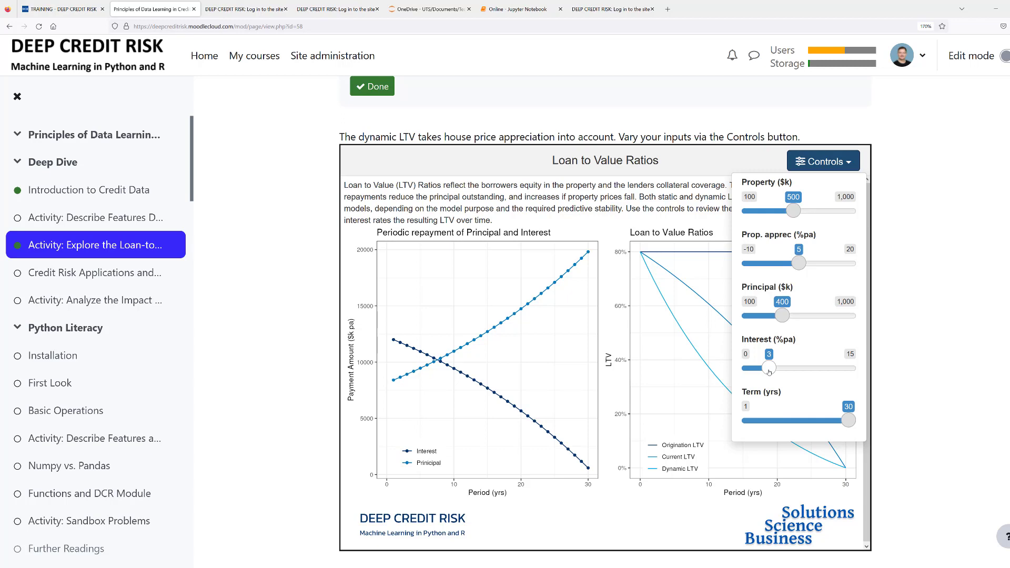
left_click_drag(769, 372, 743, 371)
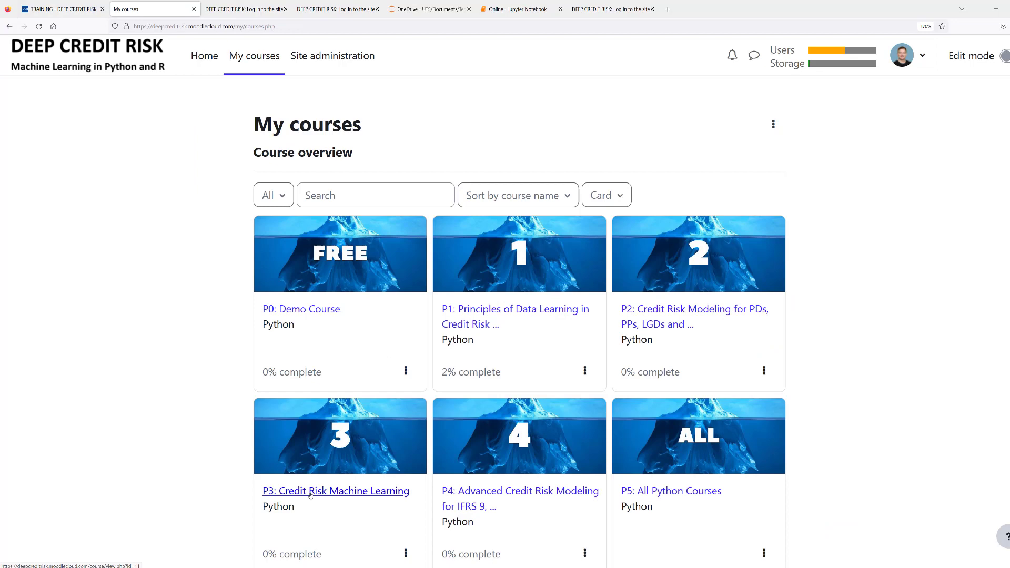
Open the P3: Credit Risk Machine Learning course and scroll its index to the Neural Networks section
left_click(310, 491)
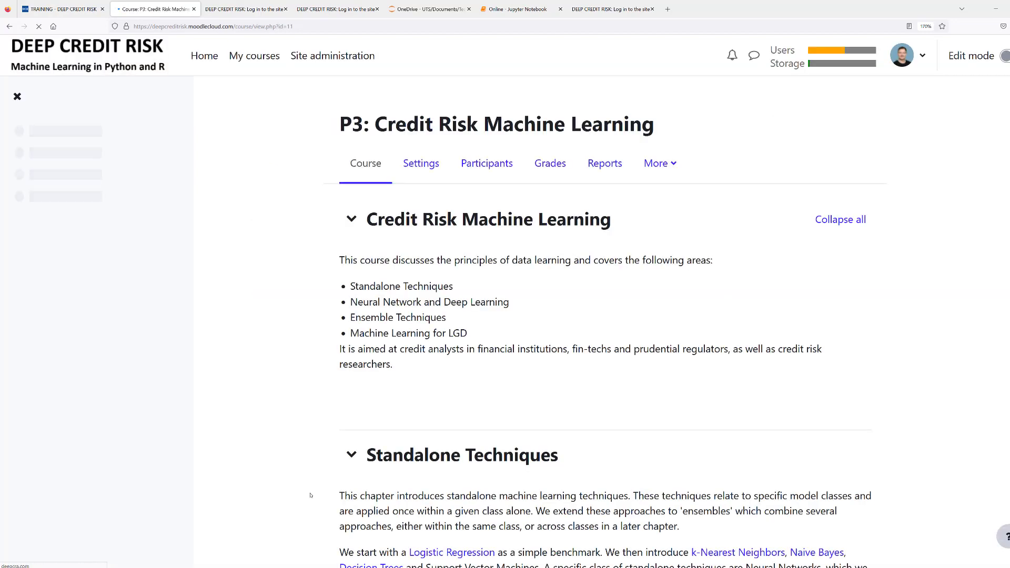
scroll(113, 416, "down", 3)
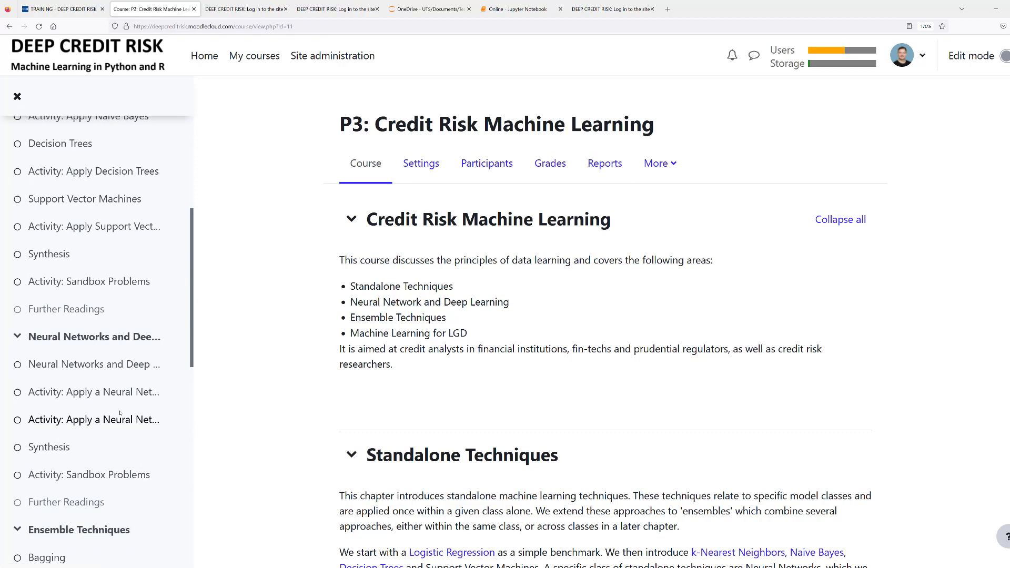
scroll(120, 414, "up", 3)
scroll(120, 414, "down", 3)
scroll(120, 414, "down", 6)
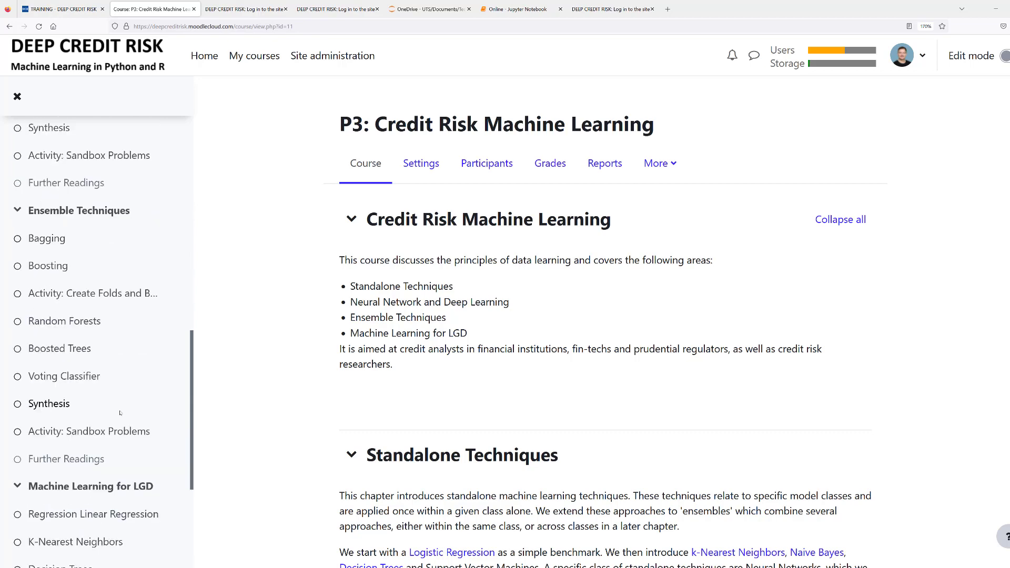
scroll(120, 414, "up", 3)
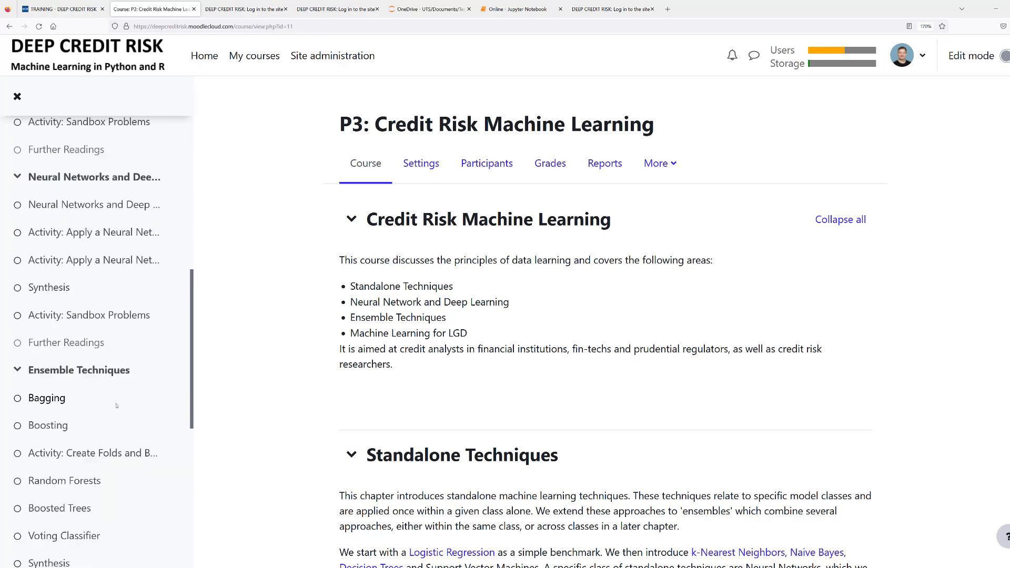
Open Activity: Apply a Neural Network and review its extra input variables without adding any
left_click(126, 233)
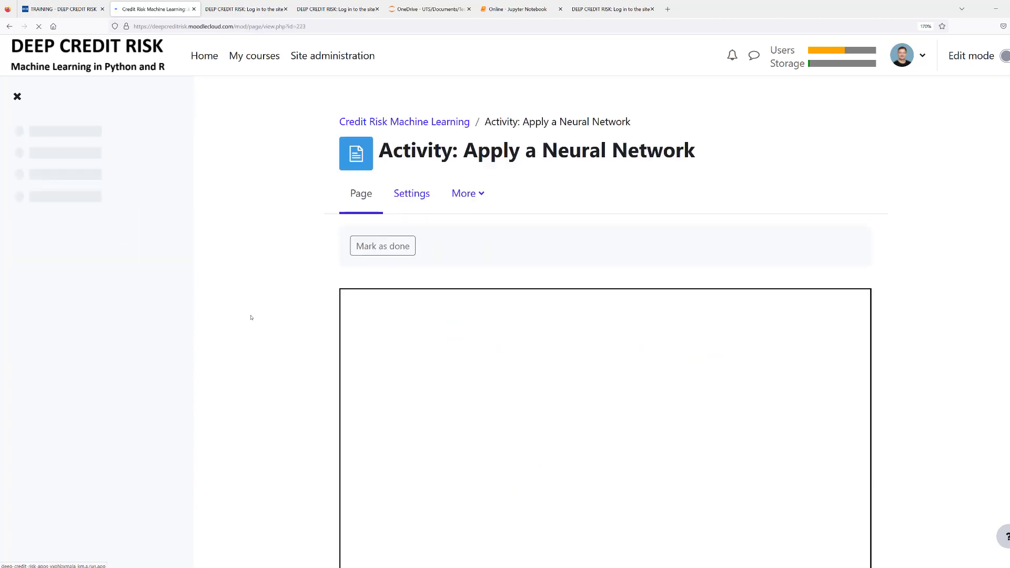
scroll(249, 321, "down", 3)
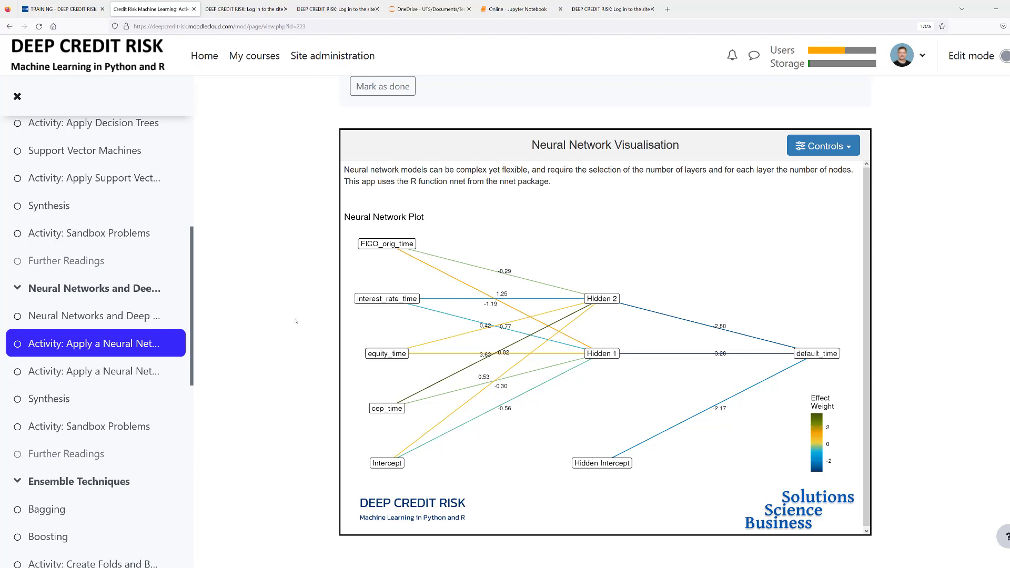
left_click(817, 150)
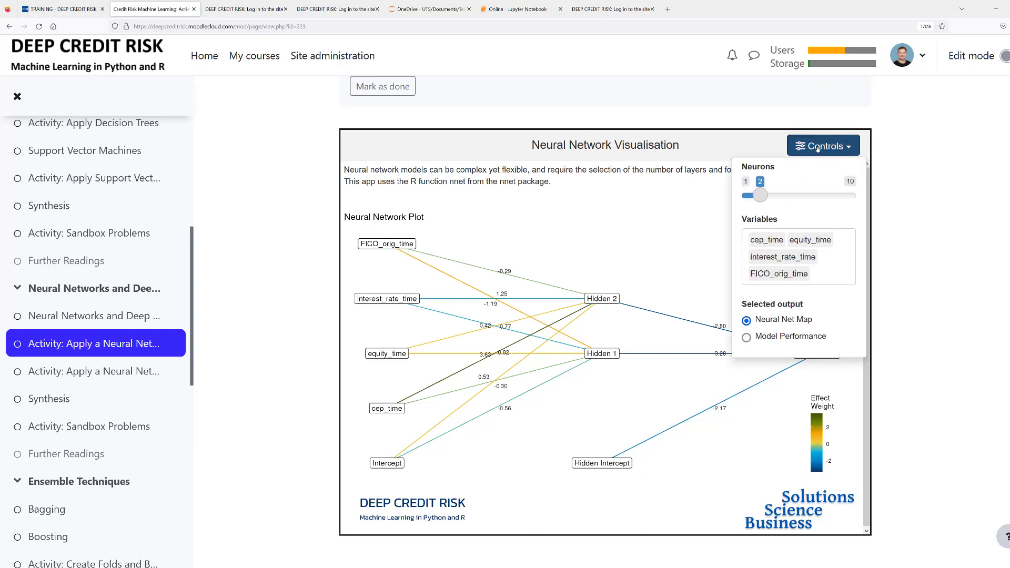
left_click(827, 274)
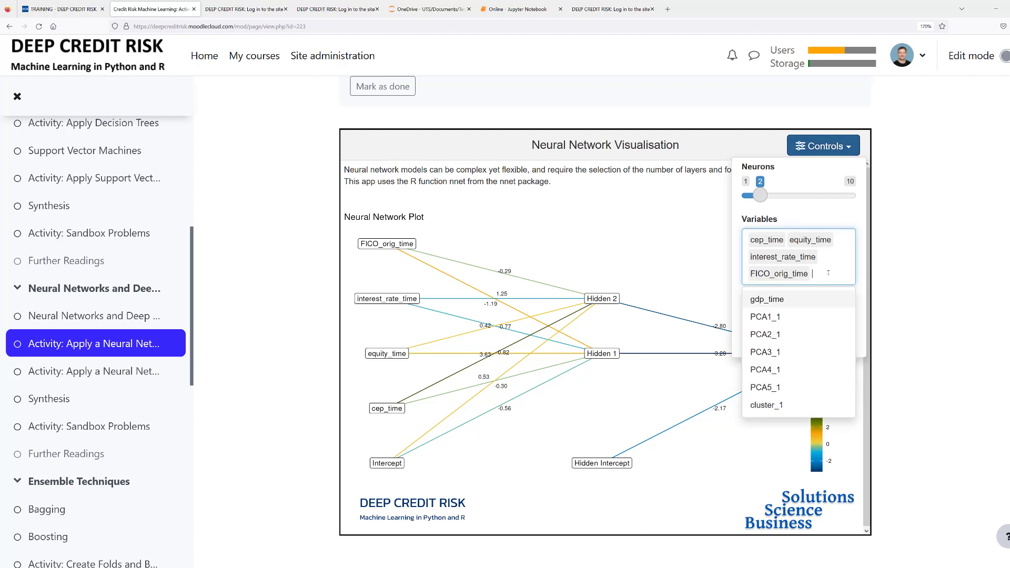
left_click(810, 216)
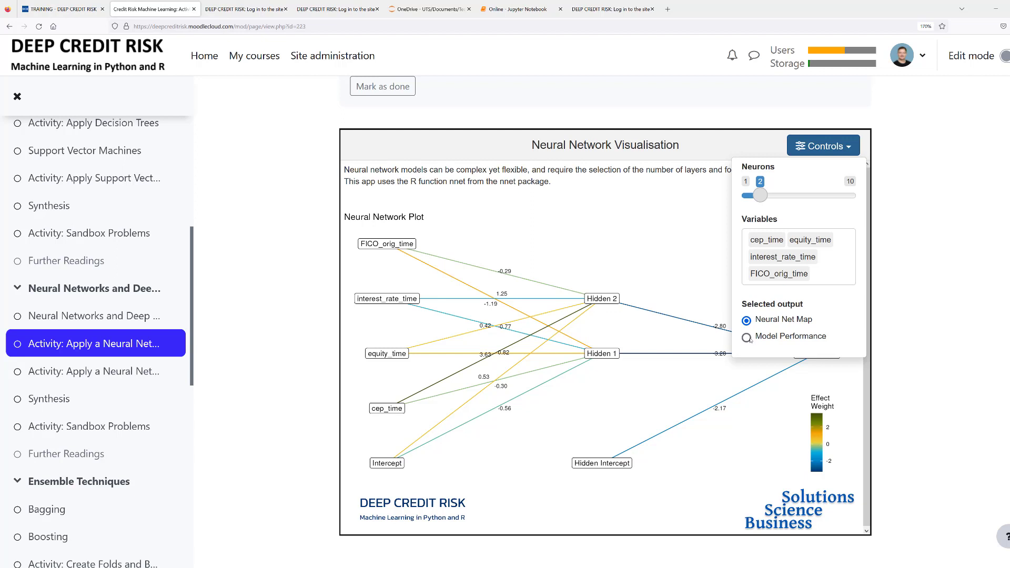
Reduce the network to one hidden neuron and view the resulting network plot
left_click_drag(761, 195, 755, 195)
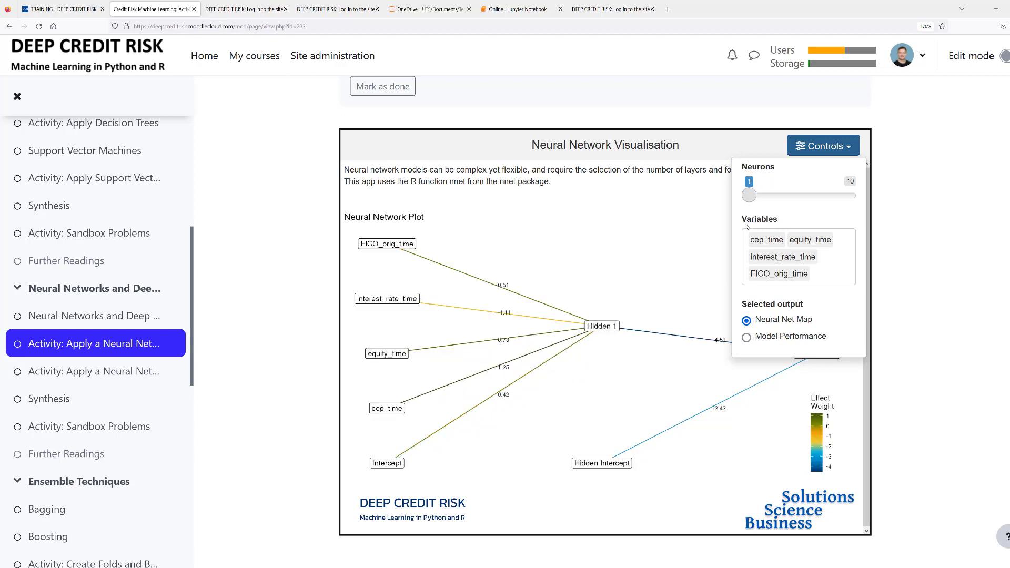
left_click(827, 275)
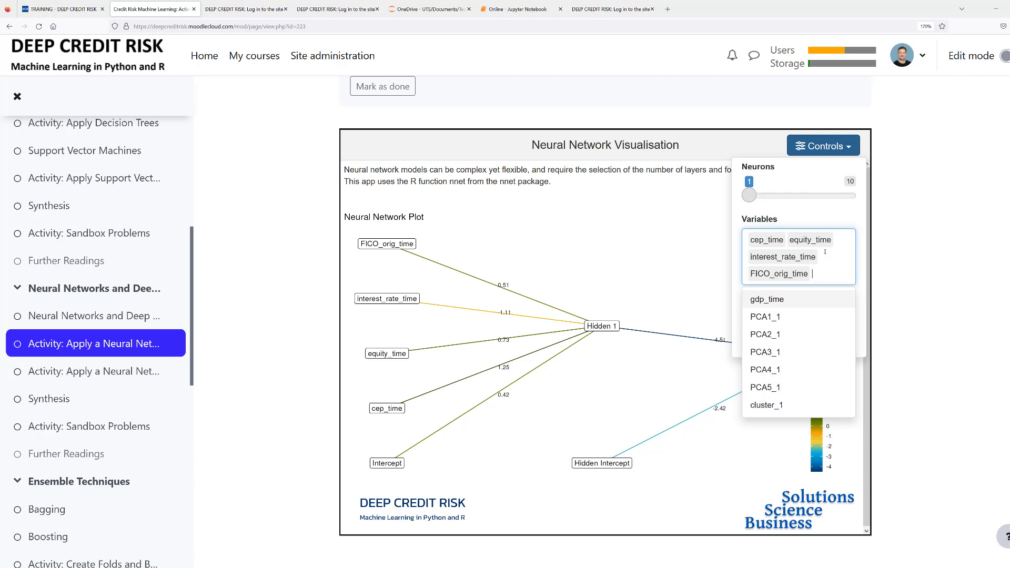
left_click(823, 220)
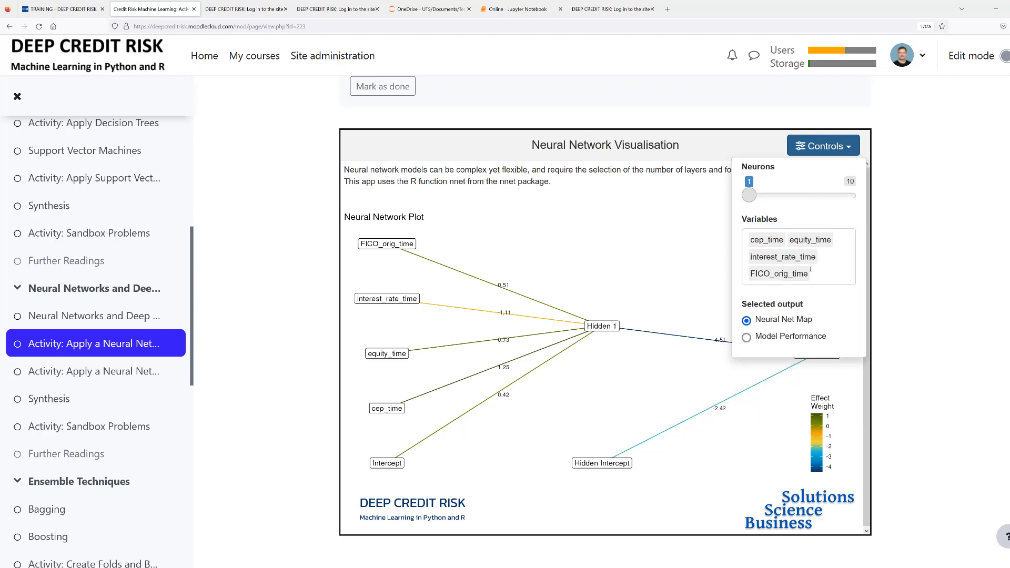
left_click(629, 400)
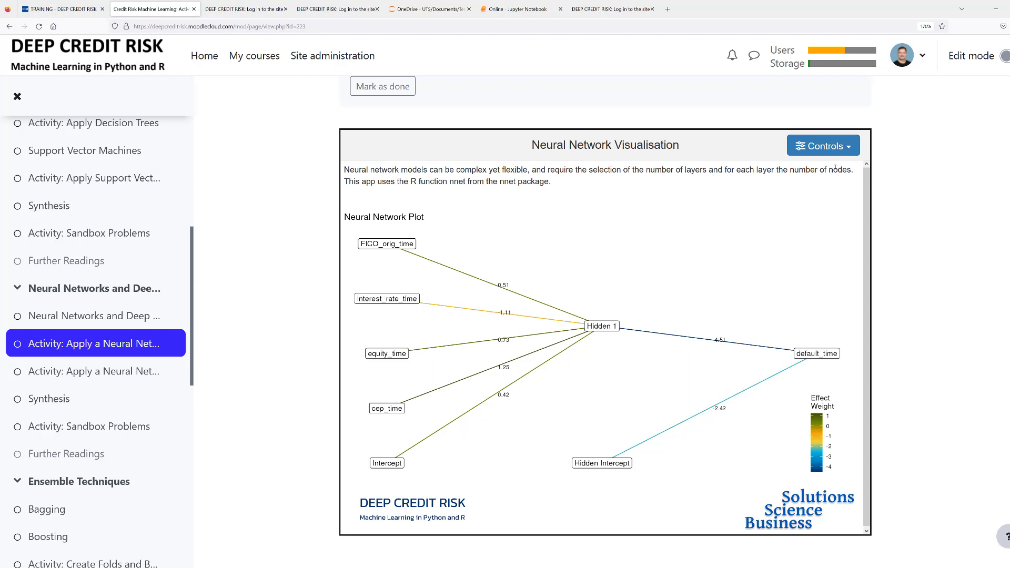
left_click(823, 146)
Switch the output to Model Performance to show the metric summary (AUC 76.7%) and fit charts
left_click(747, 337)
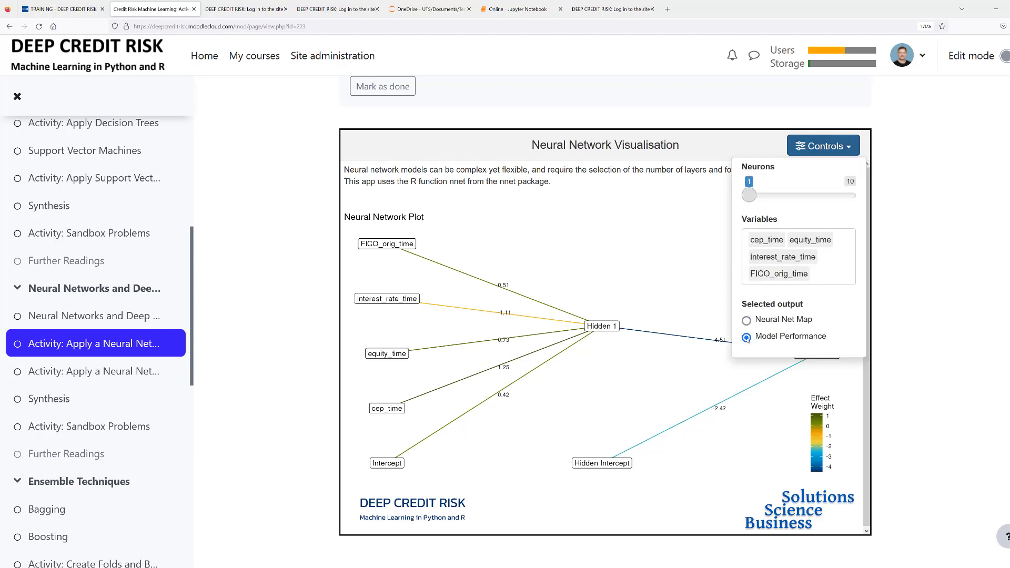
left_click(603, 524)
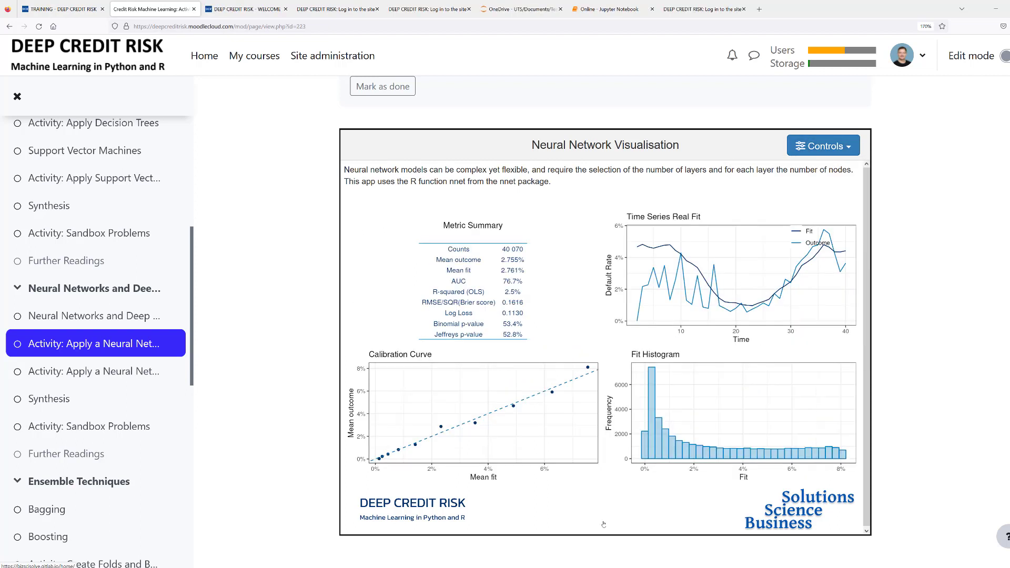